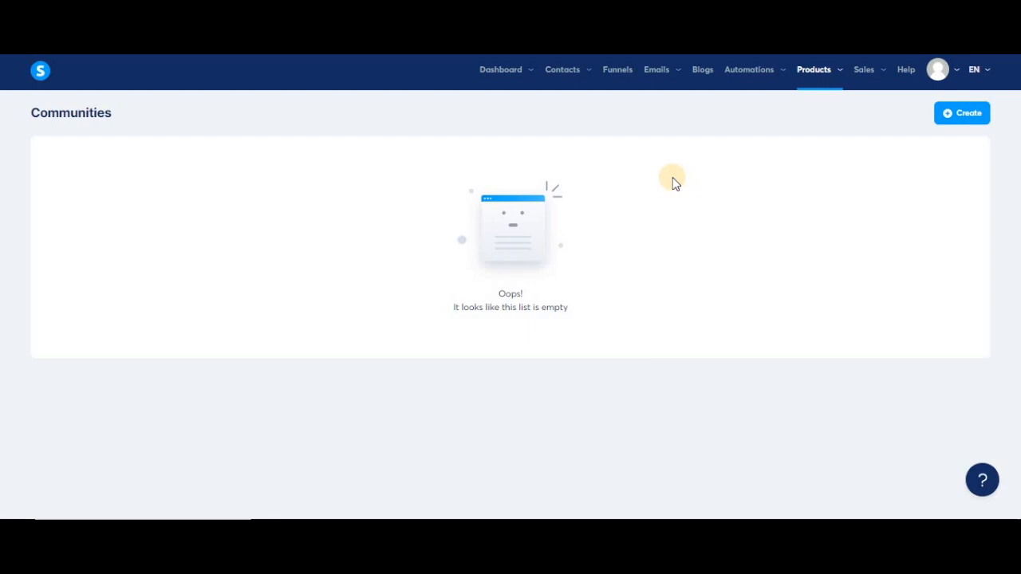
# Create a community named example with the path example and automatic post approval disabled
pyautogui.click(961, 116)
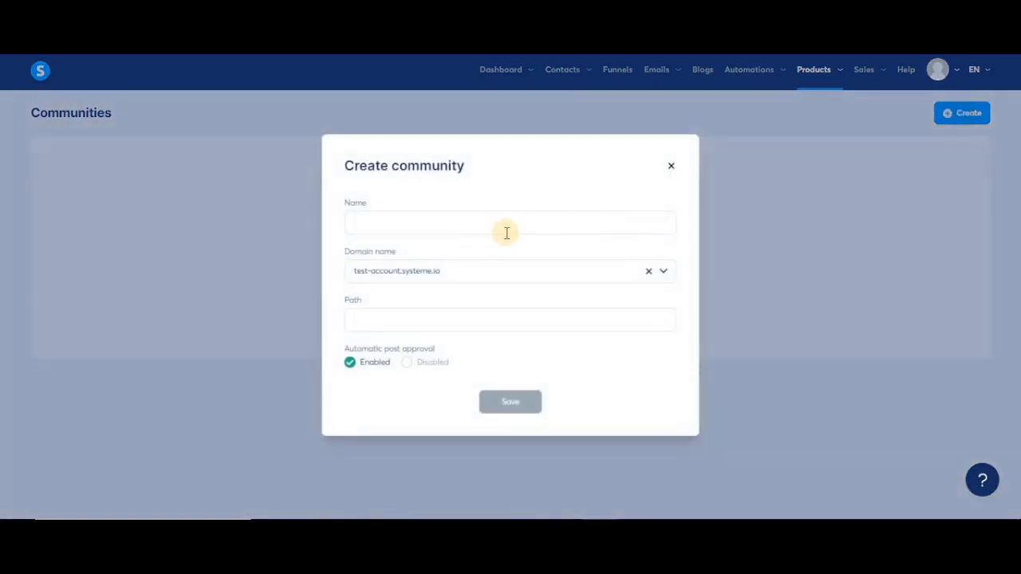
pyautogui.click(504, 232)
pyautogui.write('example')
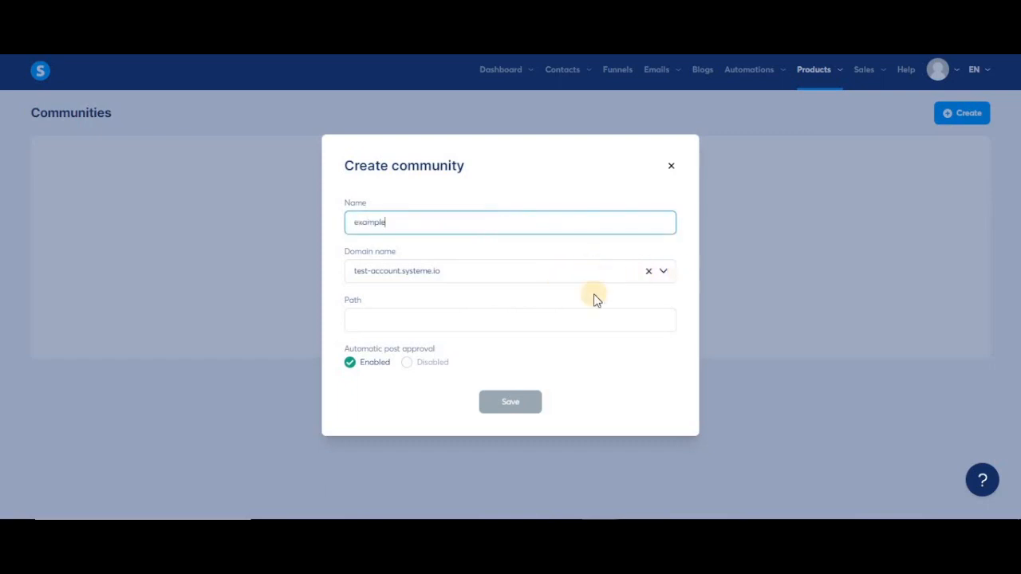
pyautogui.click(538, 324)
pyautogui.write('example')
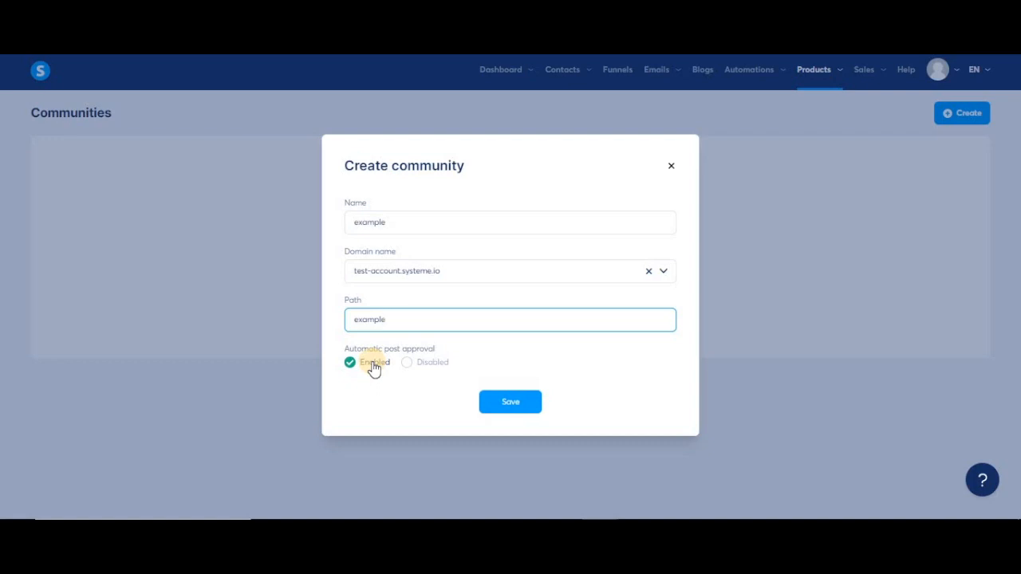
pyautogui.click(415, 366)
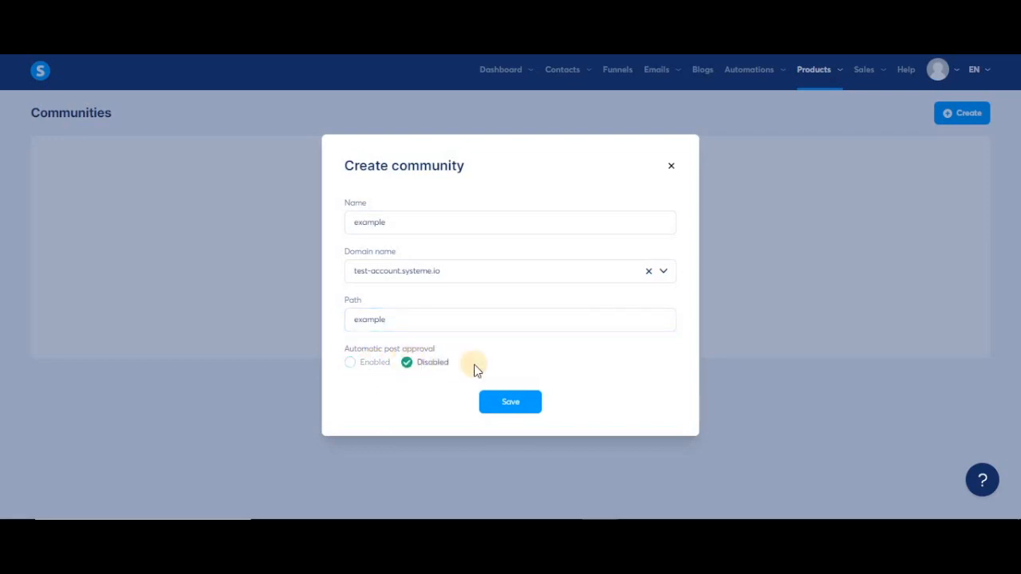
pyautogui.click(515, 405)
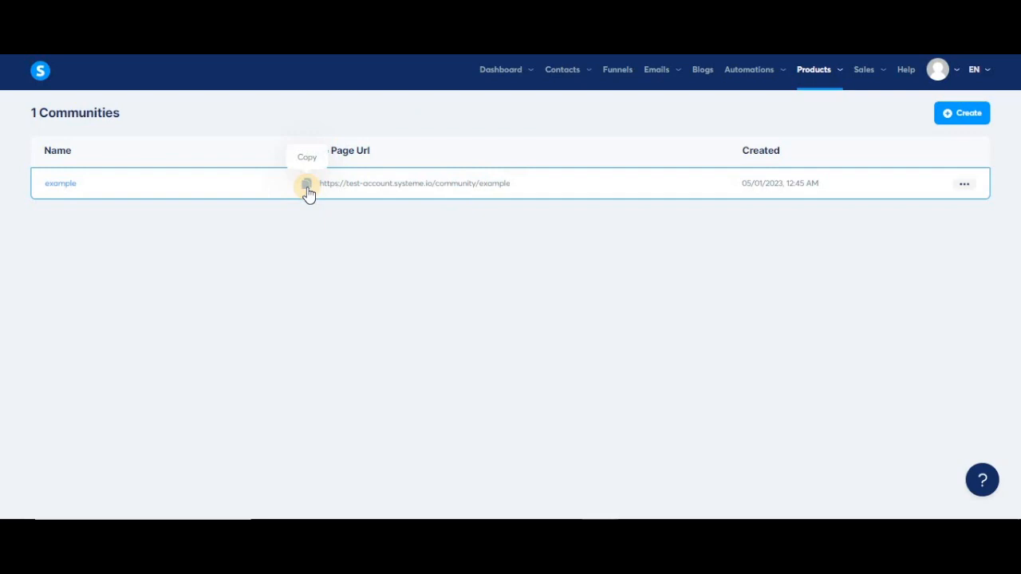
# Open the example community and examine the options for inviting new members, then close them without inviting anyone
pyautogui.click(61, 185)
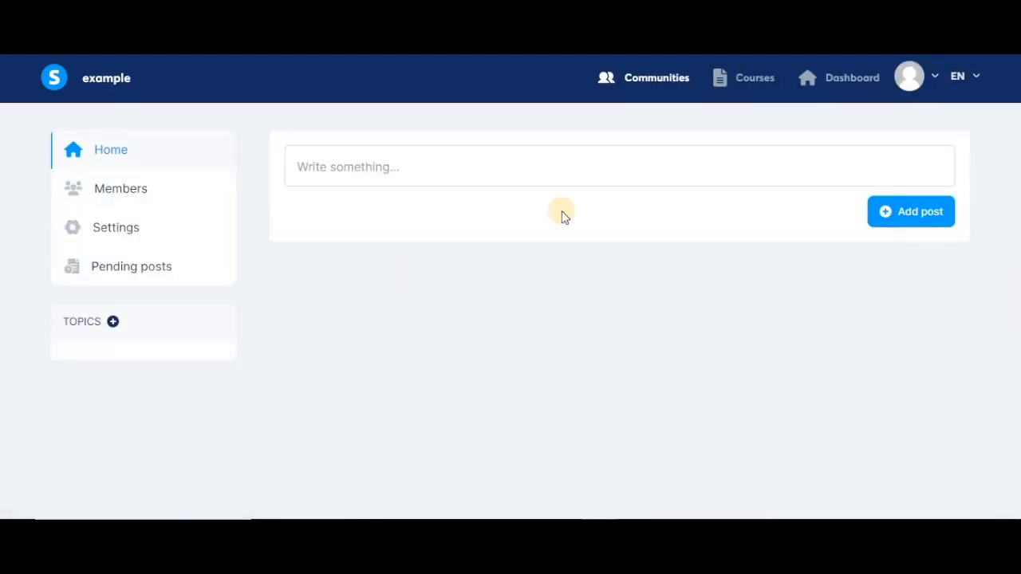
pyautogui.click(181, 190)
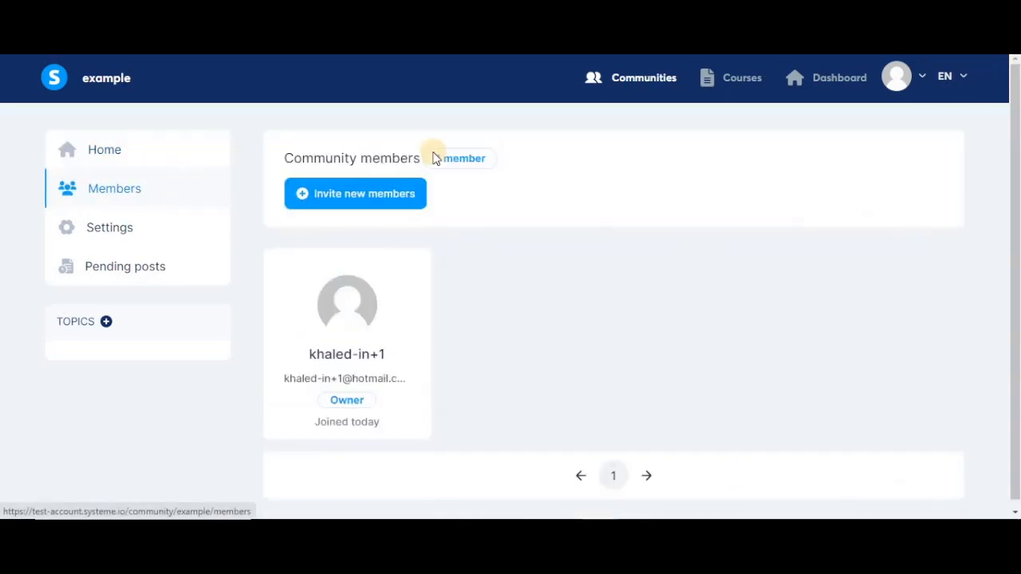
pyautogui.click(365, 196)
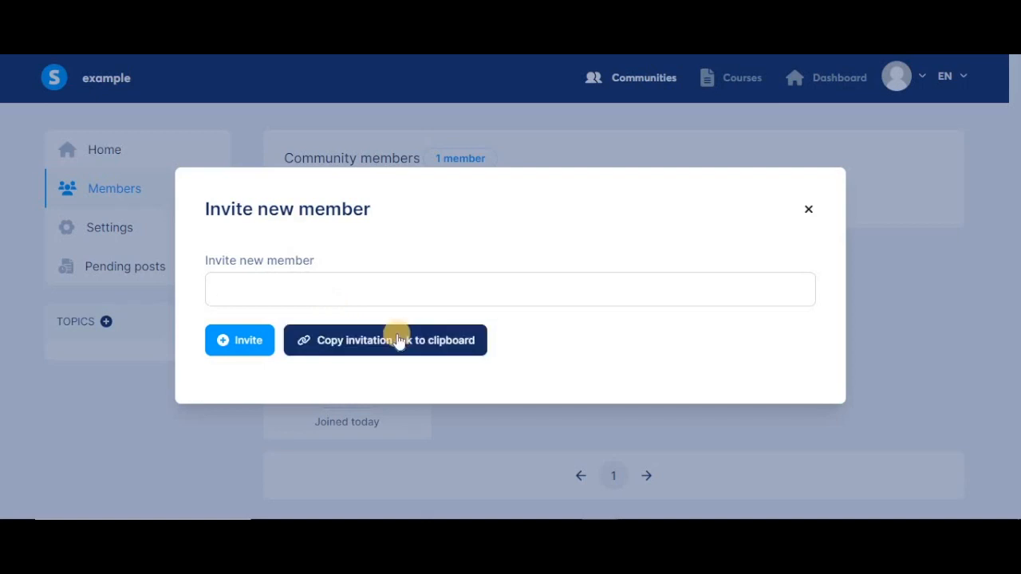
pyautogui.click(809, 212)
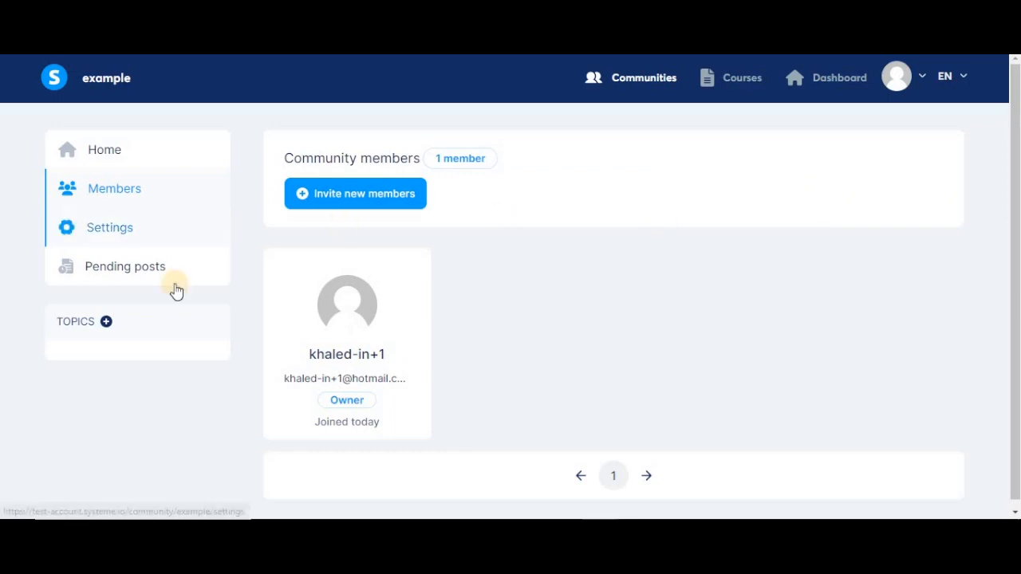
# Add a new community topic named example with the path example
pyautogui.click(106, 322)
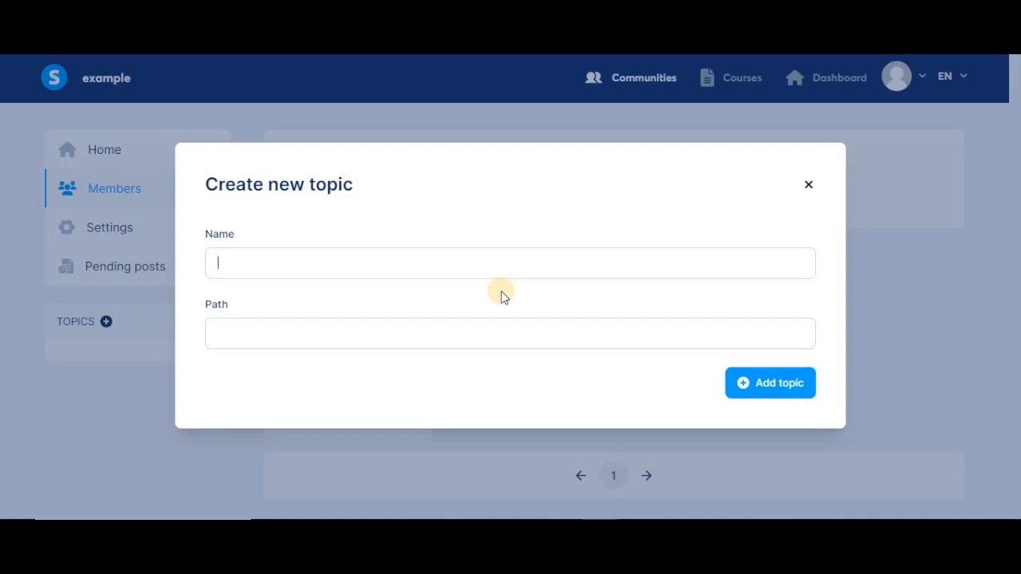
pyautogui.write('example')
pyautogui.click(397, 330)
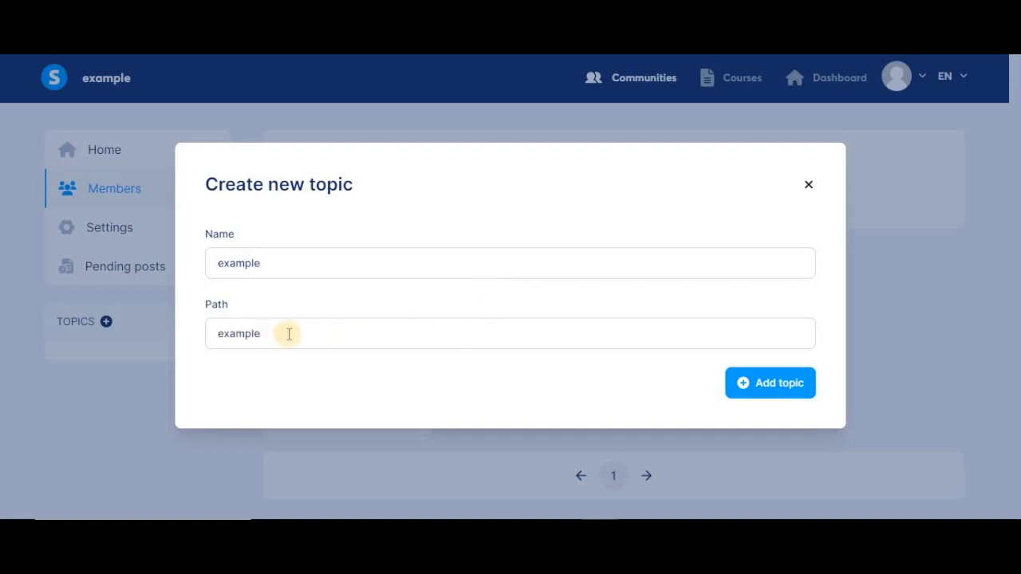
pyautogui.moveTo(289, 333); pyautogui.dragTo(191, 358)
pyautogui.click(312, 324)
pyautogui.press('Return')
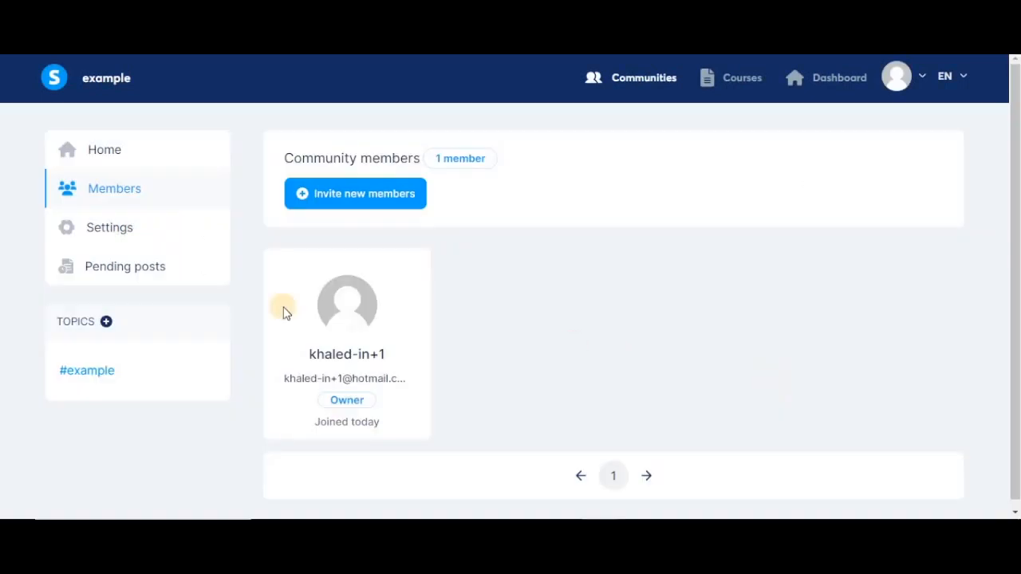
pyautogui.click(165, 235)
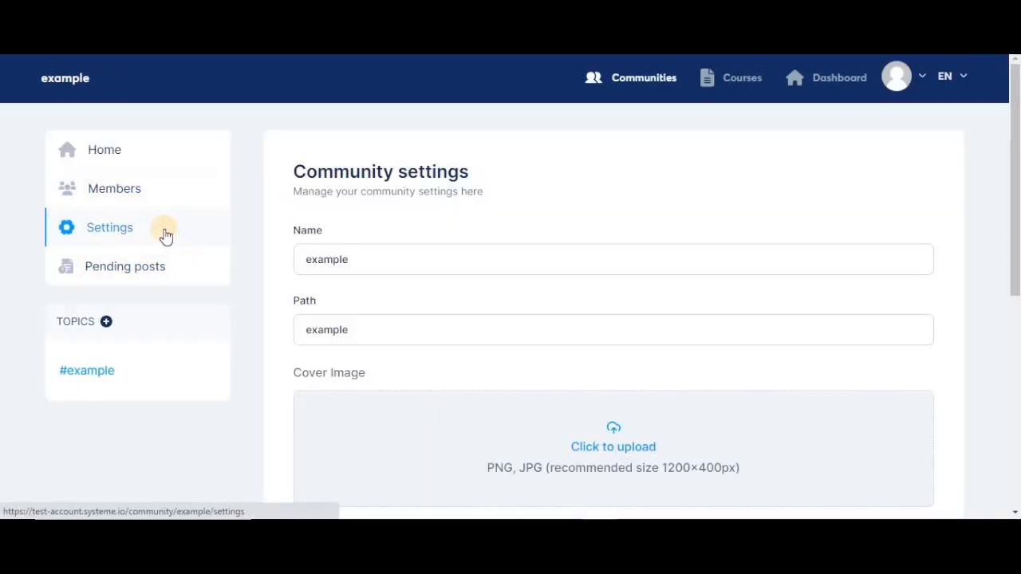
pyautogui.moveTo(366, 261); pyautogui.dragTo(303, 257)
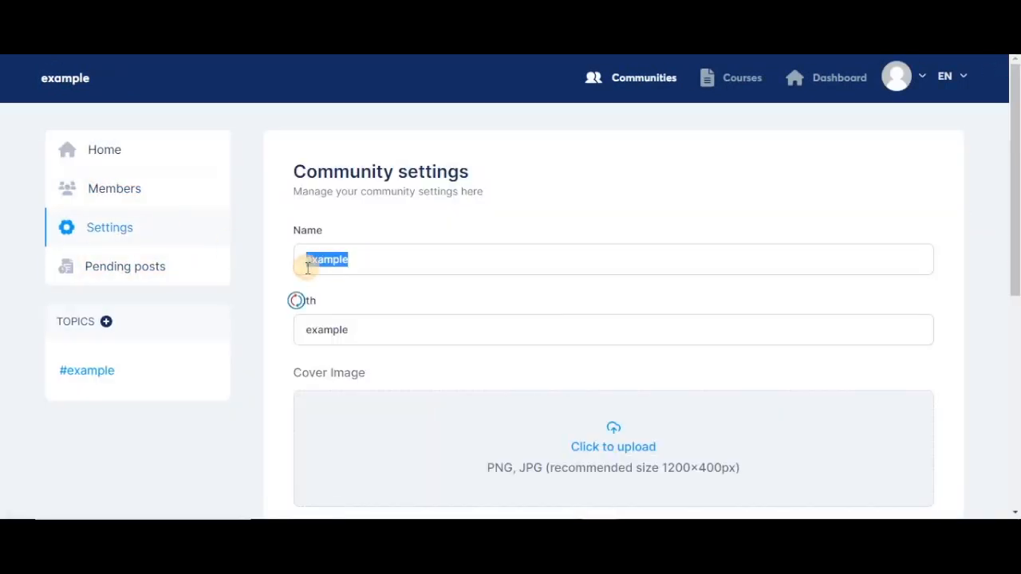
pyautogui.click(459, 328)
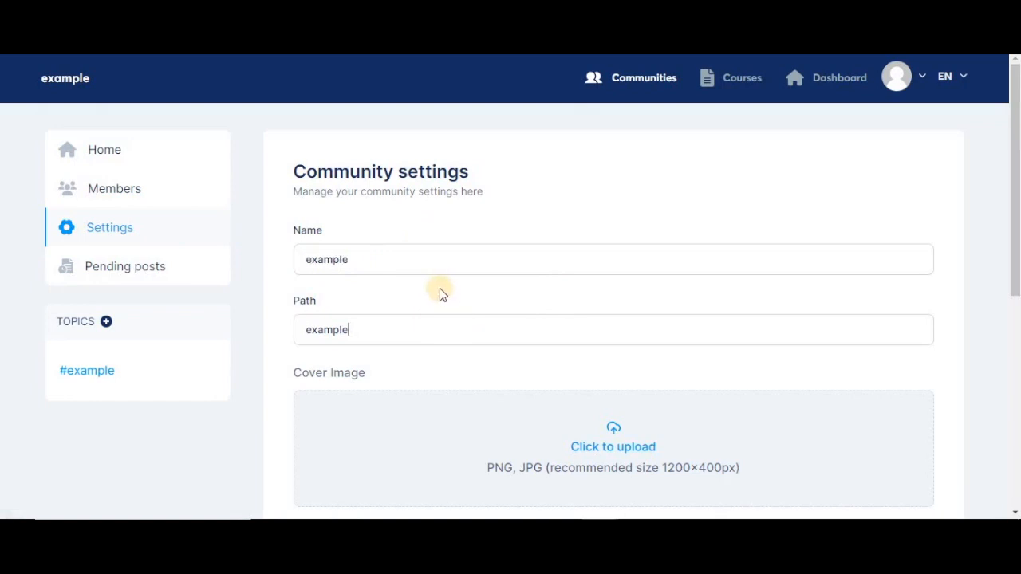
pyautogui.scroll(-2, 519, 331)
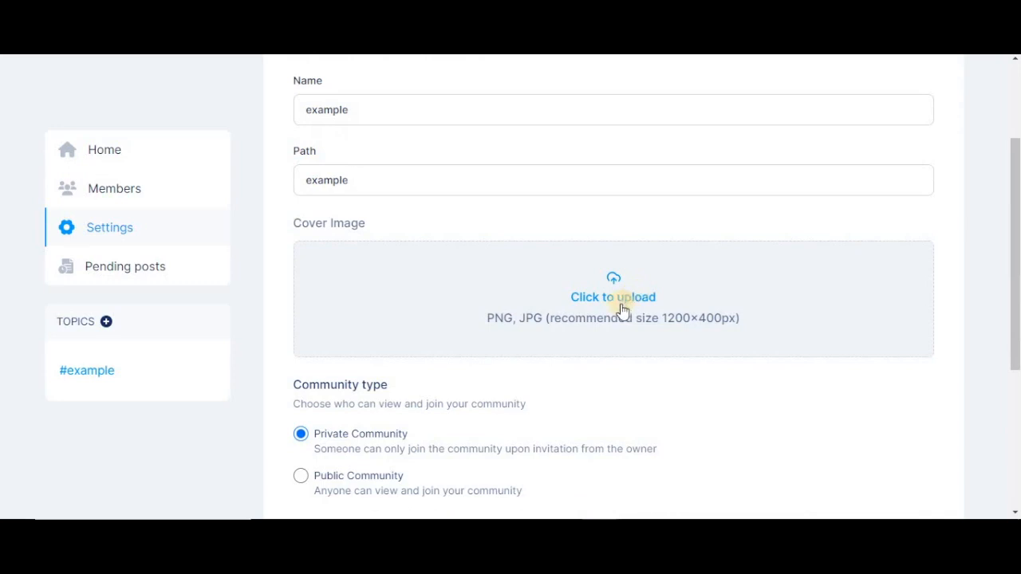
pyautogui.click(621, 304)
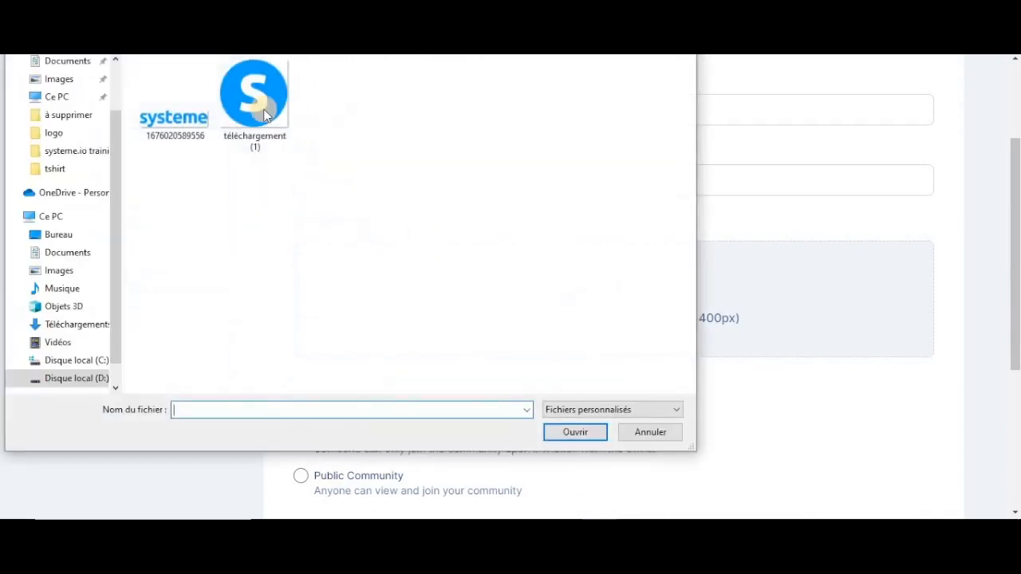
pyautogui.doubleClick(206, 126)
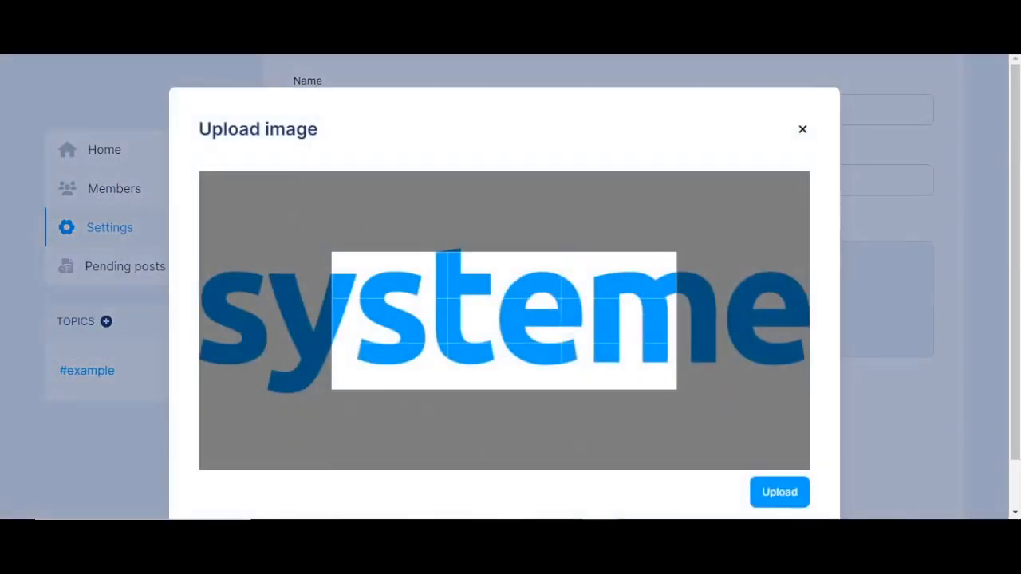
pyautogui.click(779, 492)
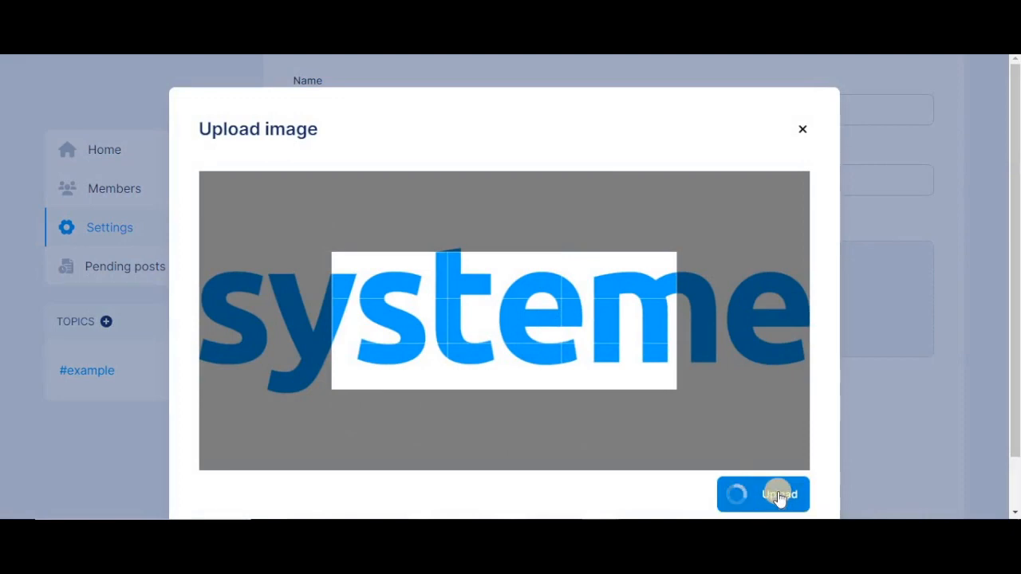
# Switch the community type to Public Community and back to Private Community
pyautogui.scroll(-3, 678, 383)
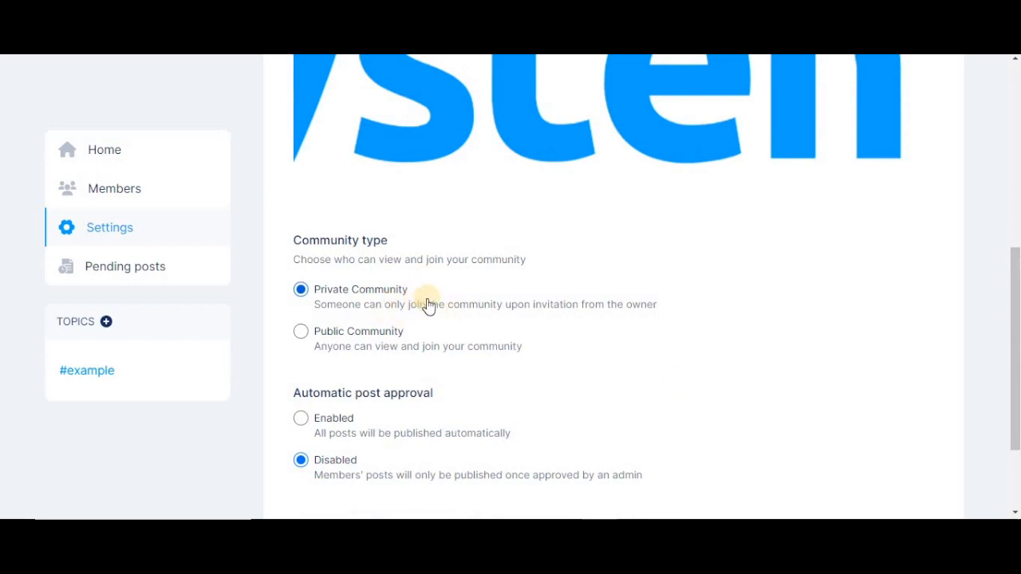
pyautogui.click(357, 339)
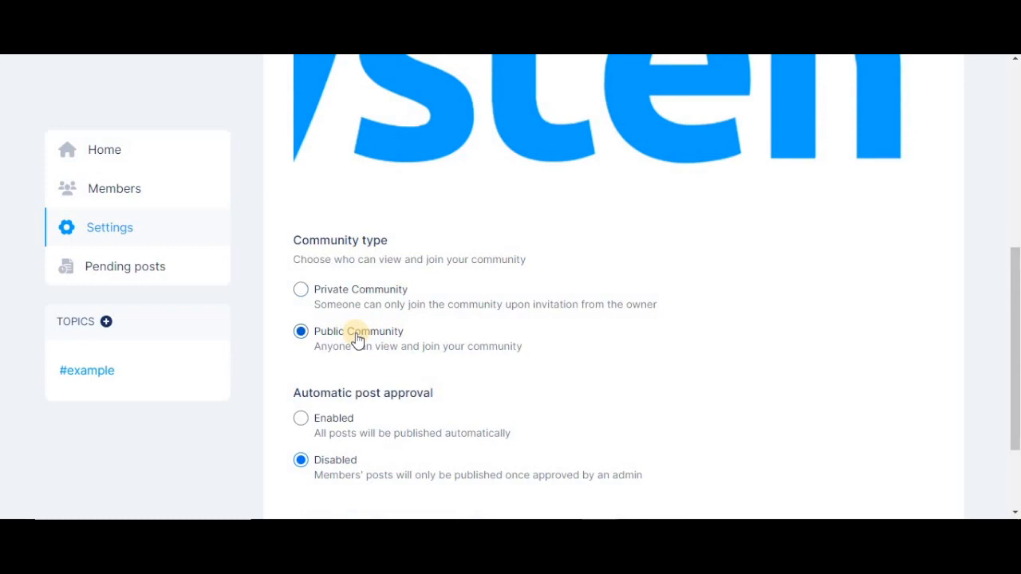
pyautogui.click(345, 293)
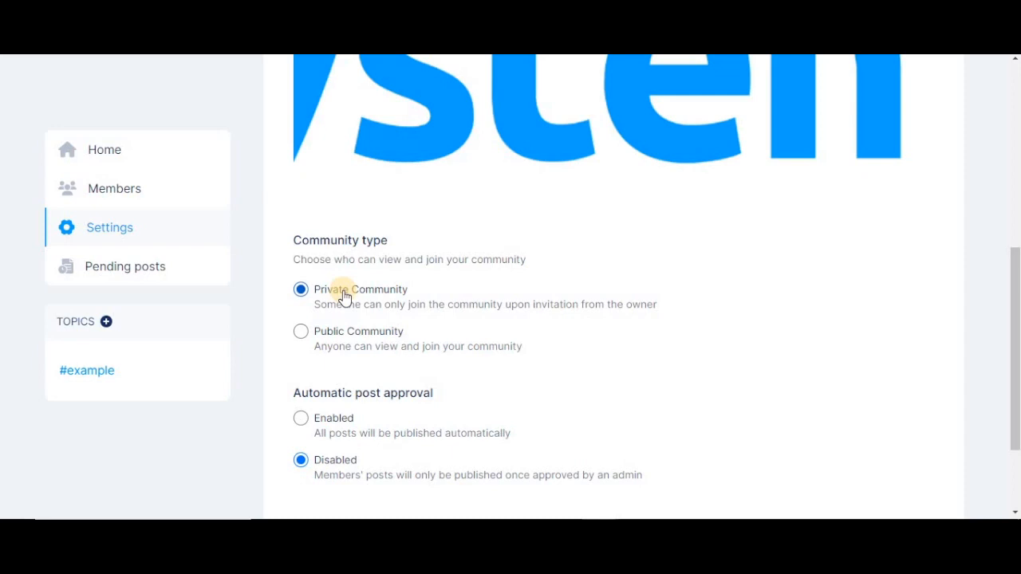
pyautogui.scroll(-1, 611, 394)
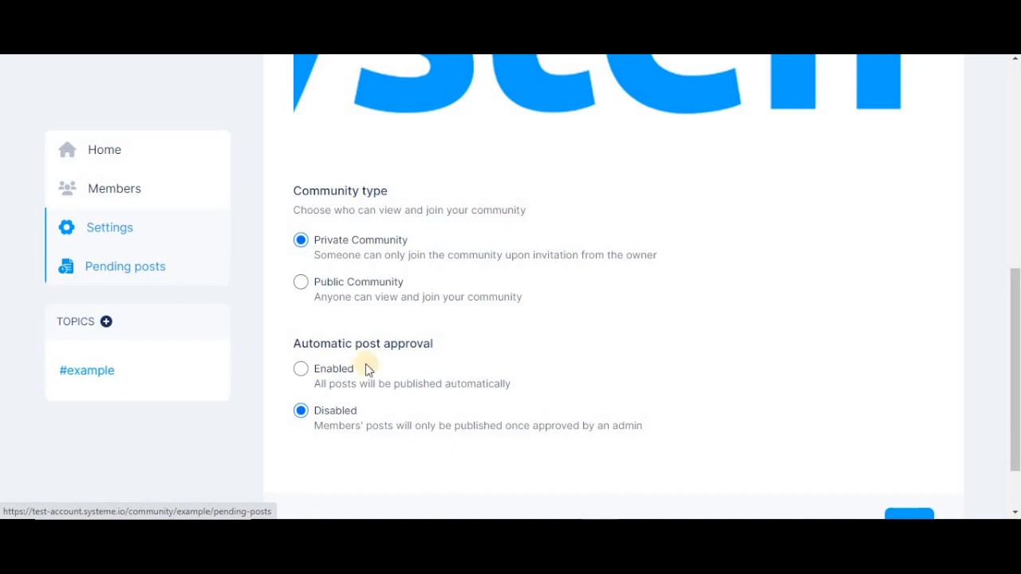
# Open the community's pending posts and try the approve and decline actions
pyautogui.click(192, 276)
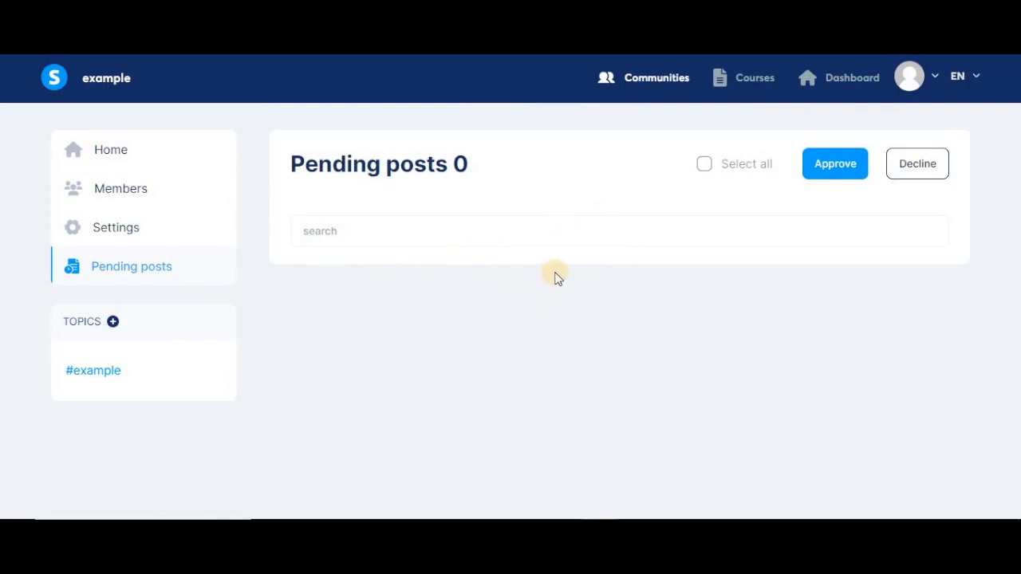
pyautogui.click(837, 164)
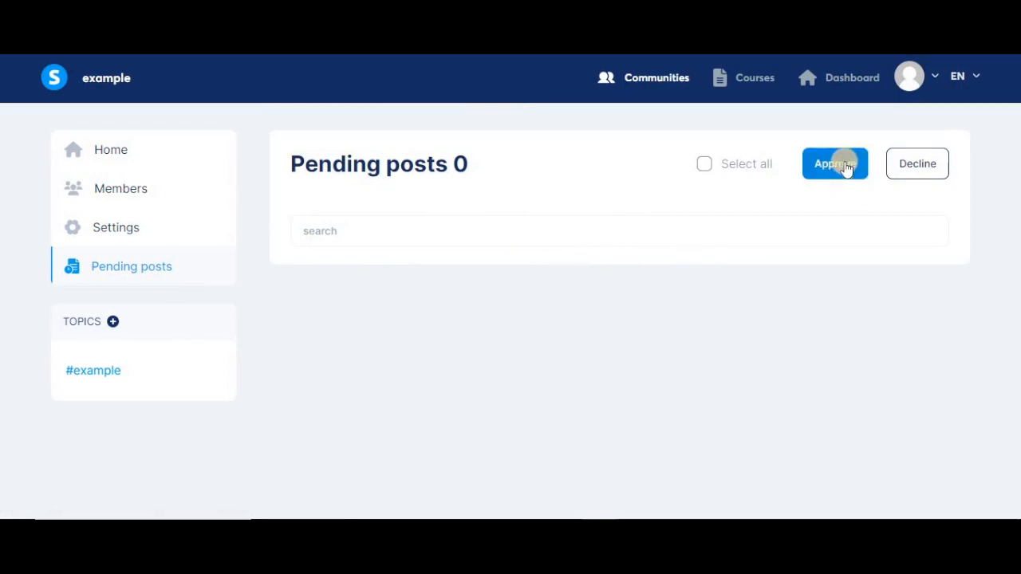
pyautogui.click(915, 165)
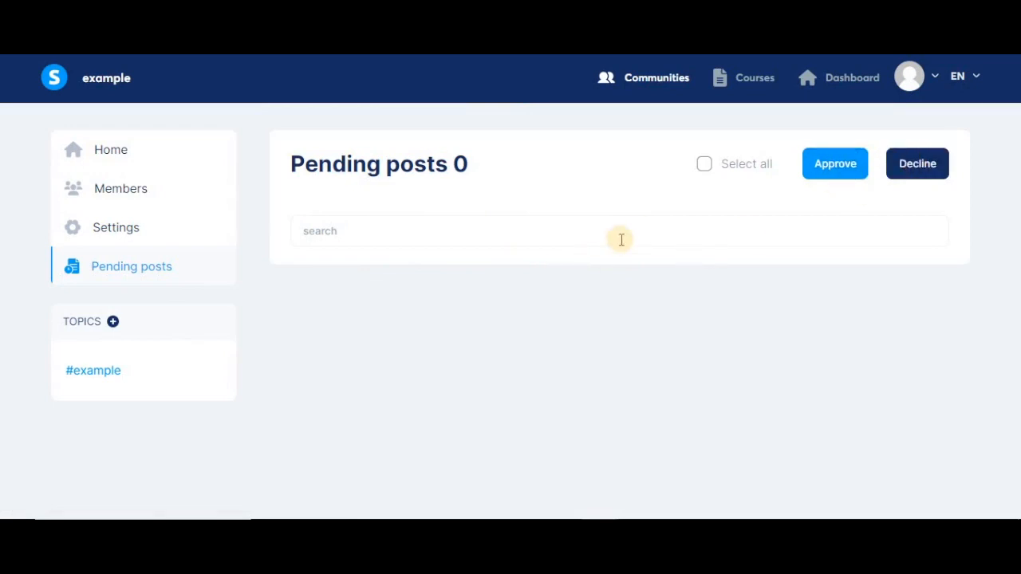
# Start a new post on the community home page with the systeme logo as cover image and the title "post test"
pyautogui.click(160, 156)
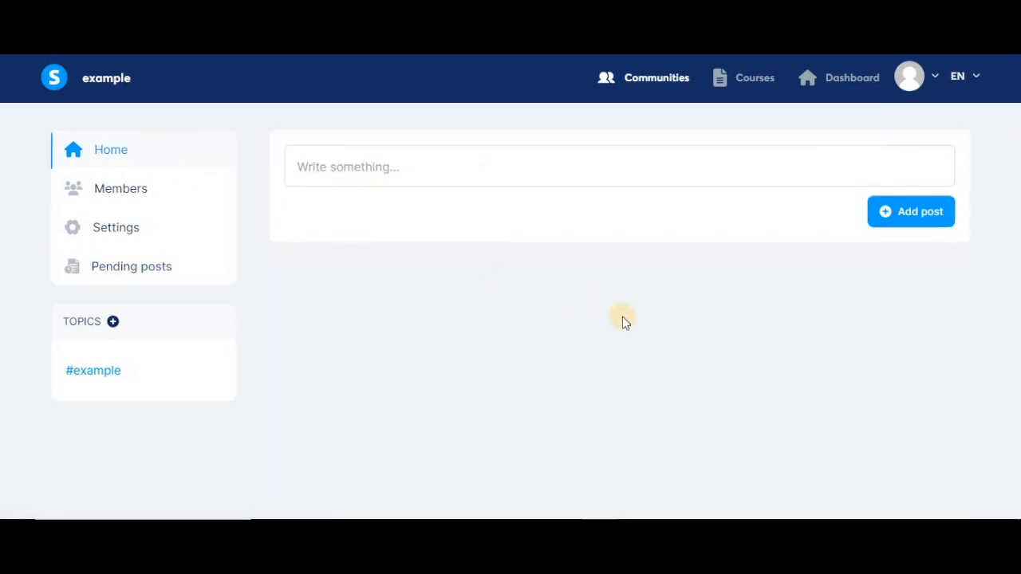
pyautogui.click(924, 212)
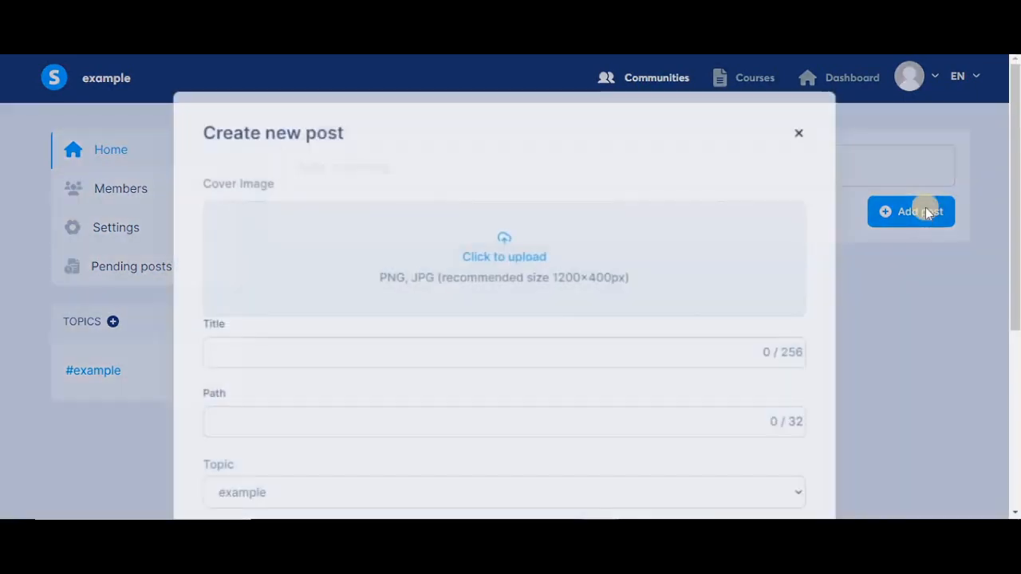
pyautogui.click(502, 257)
pyautogui.doubleClick(176, 100)
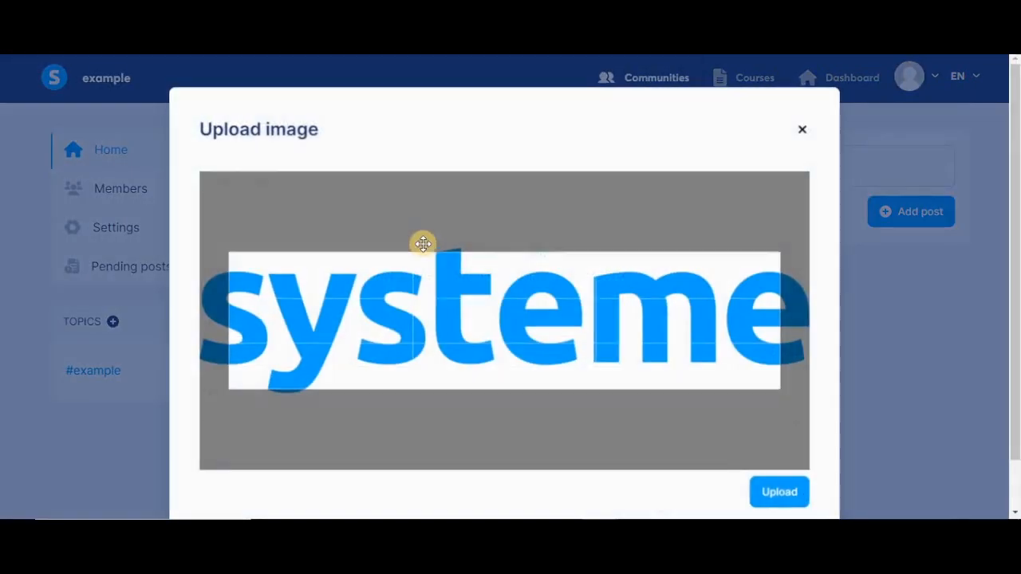
pyautogui.click(768, 492)
pyautogui.write('post test')
pyautogui.press('Tab')
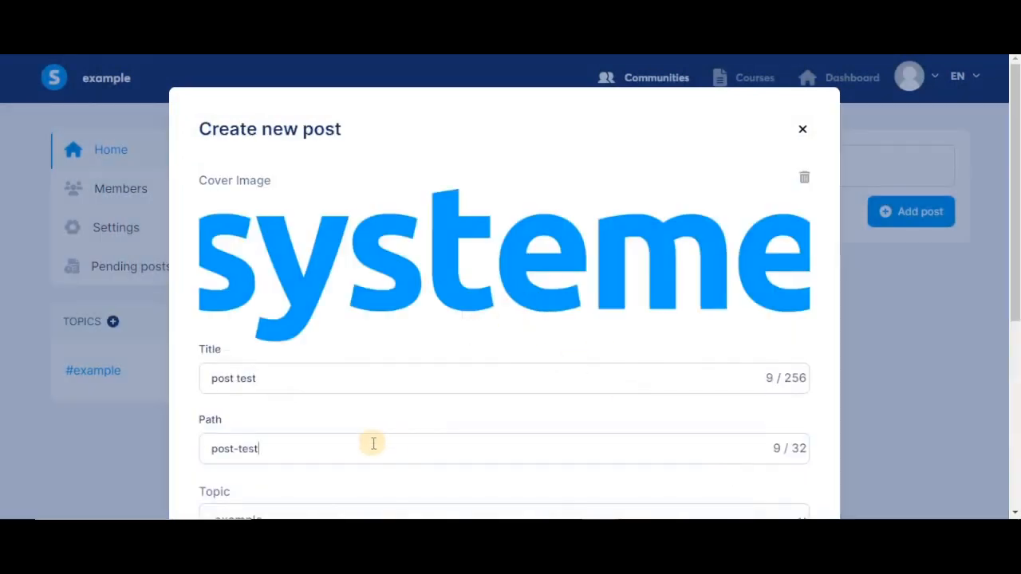
# Assign the post to the example topic, fill its content with "ssdmkfdsfmskd", a smiley emoji and the round S logo, and publish it
pyautogui.scroll(-1, 375, 447)
pyautogui.scroll(-3, 375, 447)
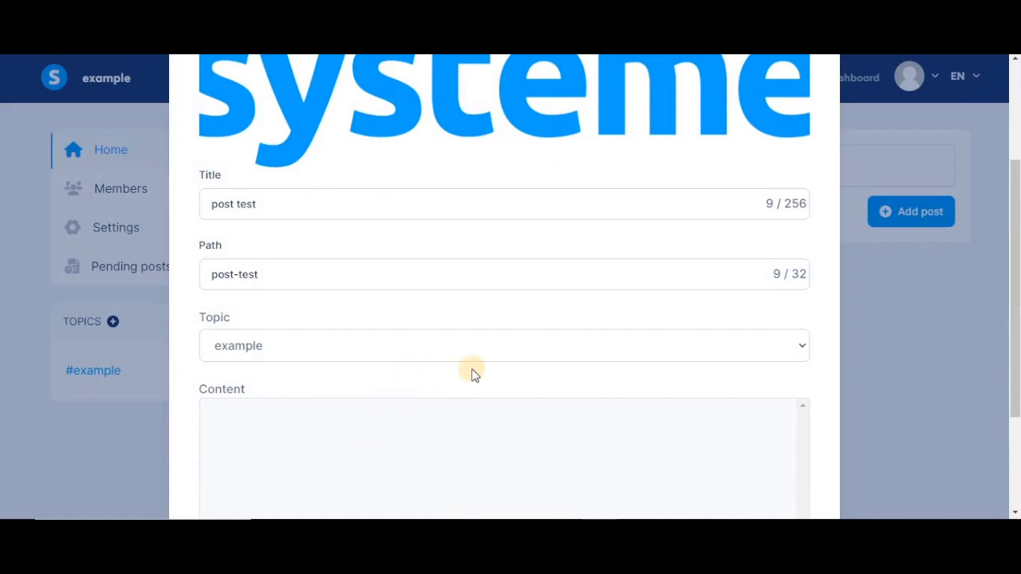
pyautogui.click(802, 353)
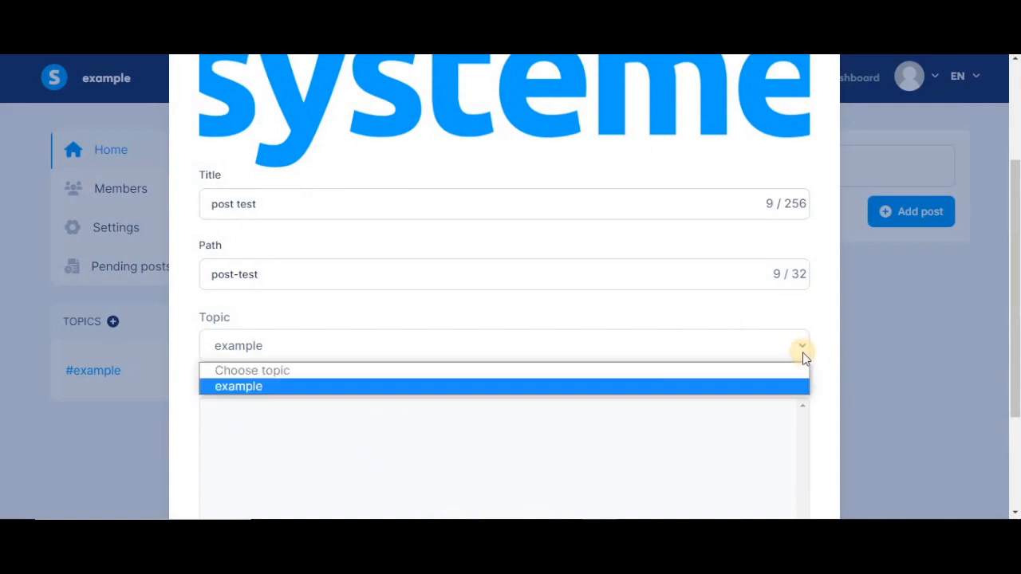
pyautogui.click(581, 394)
pyautogui.scroll(-2, 492, 422)
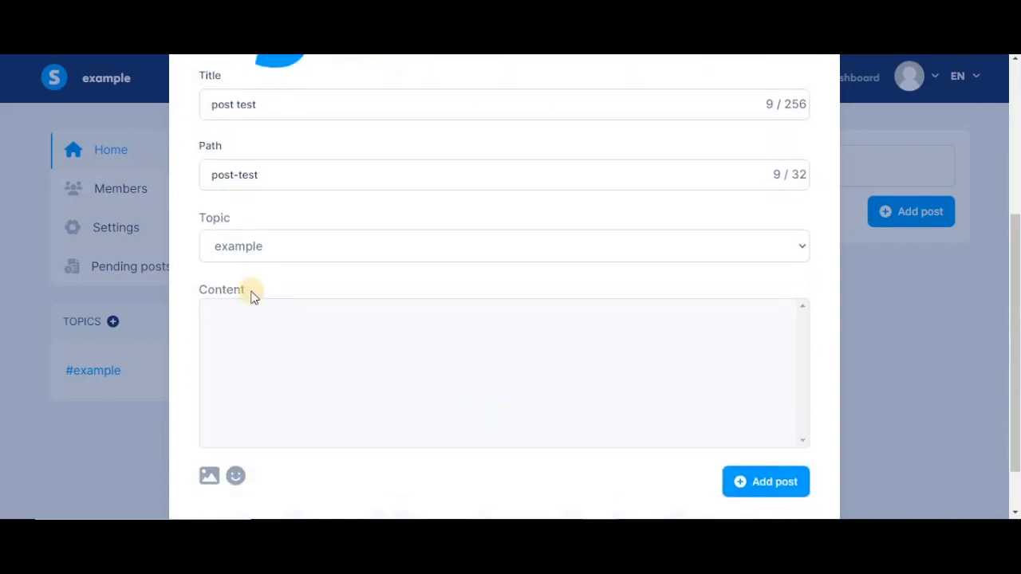
pyautogui.click(296, 353)
pyautogui.write('ssdmkfdsfmskd')
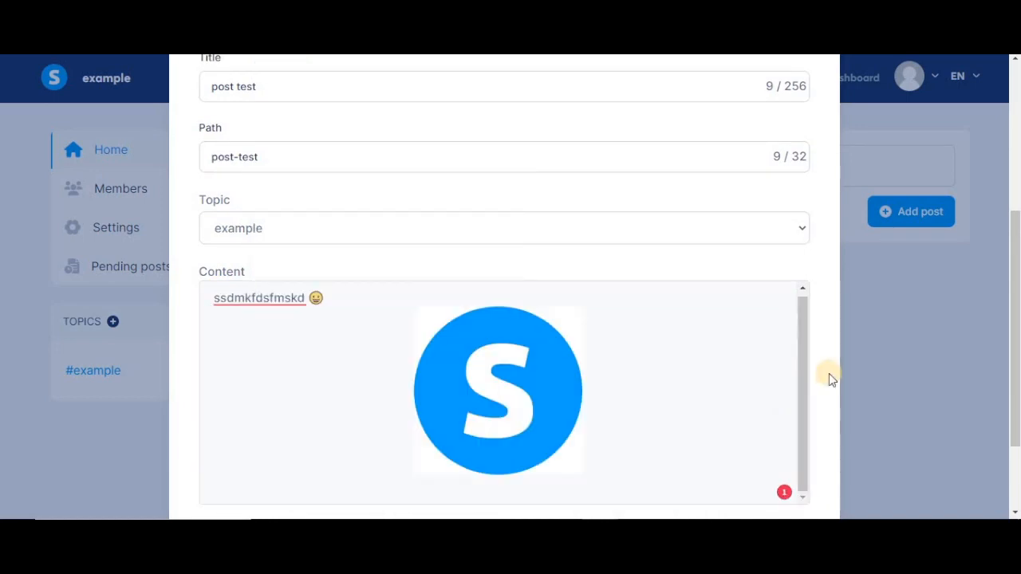
pyautogui.scroll(-2, 829, 374)
pyautogui.click(767, 423)
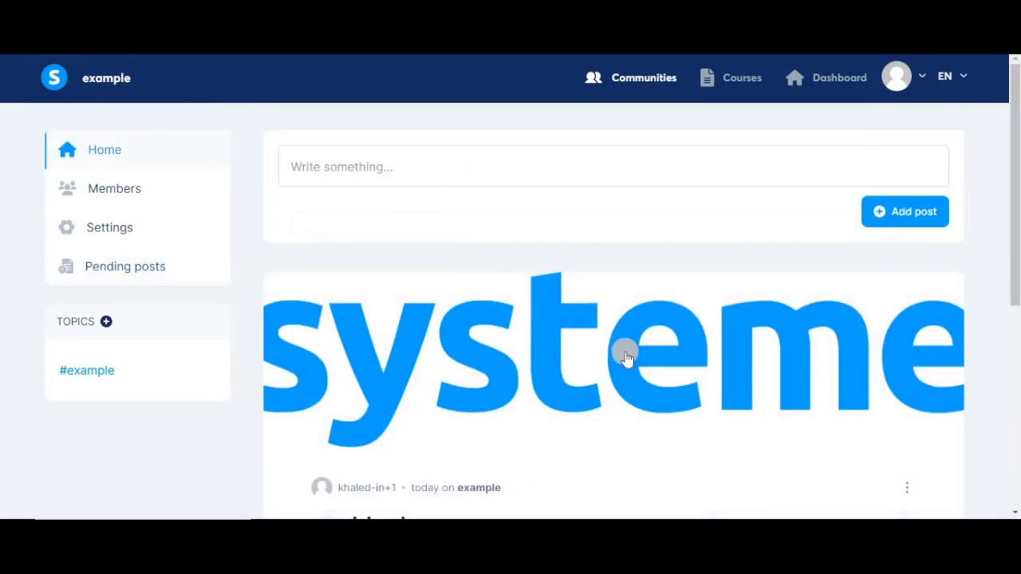
# Review the published "post test" post in the community feed and delete it, confirming the deletion
pyautogui.scroll(-2, 629, 351)
pyautogui.scroll(-1, 606, 281)
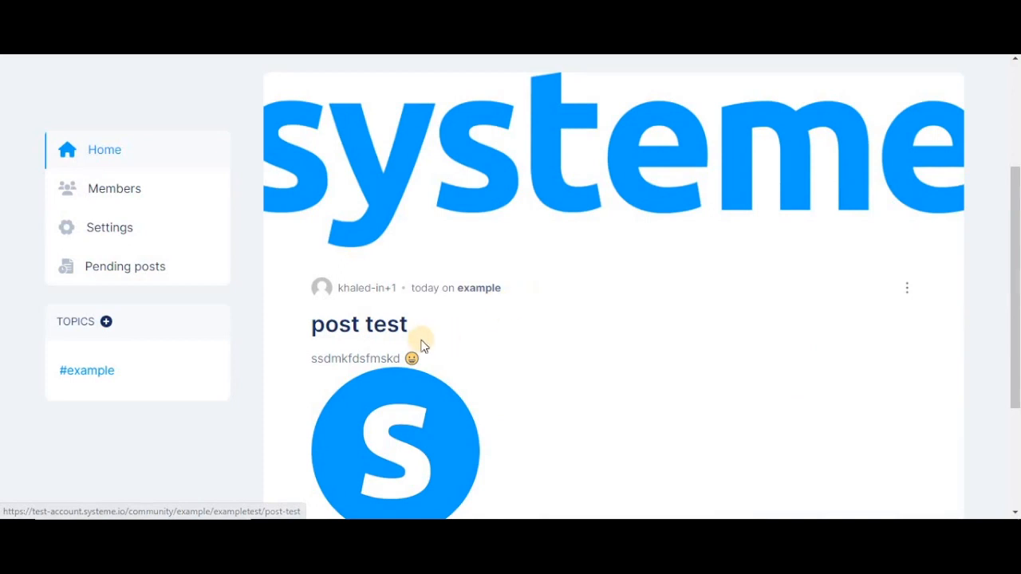
pyautogui.scroll(-1, 421, 340)
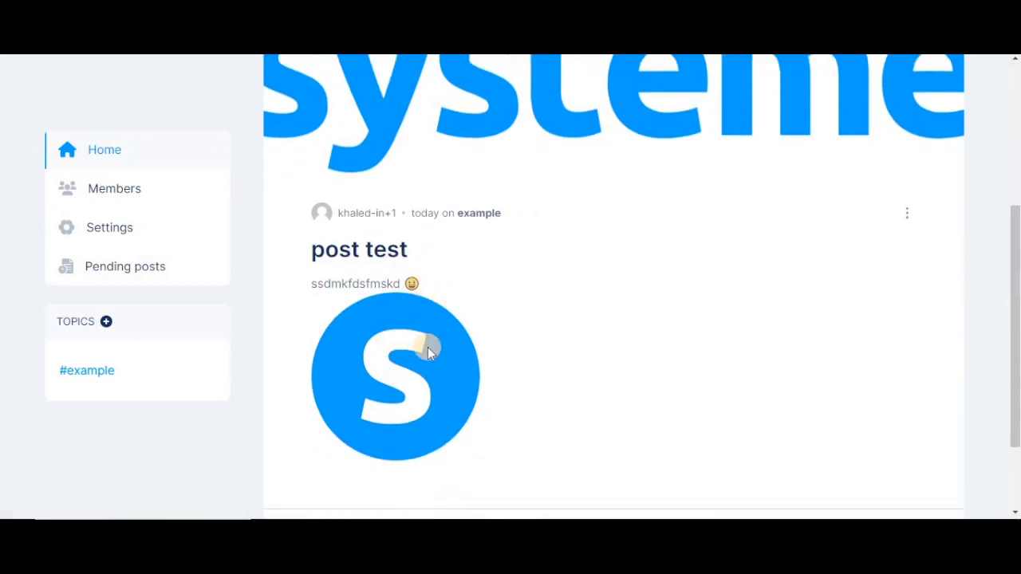
pyautogui.scroll(-1, 426, 346)
pyautogui.scroll(3, 469, 103)
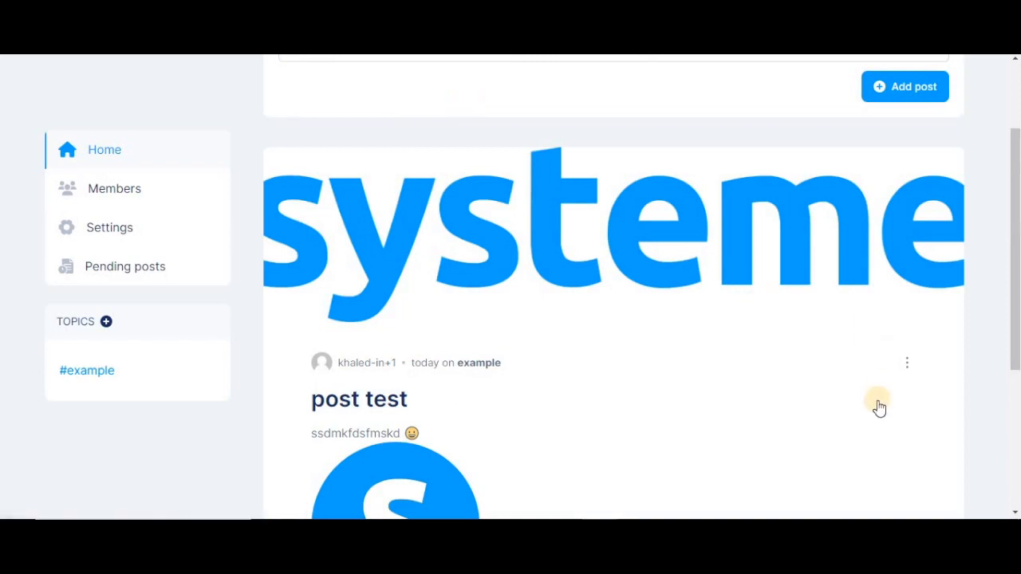
pyautogui.click(907, 367)
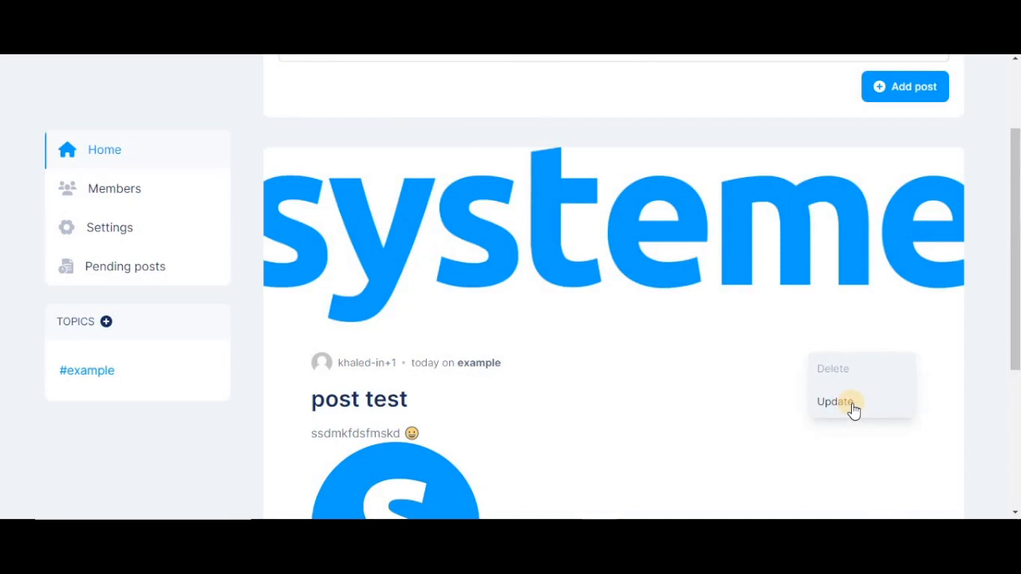
pyautogui.click(841, 371)
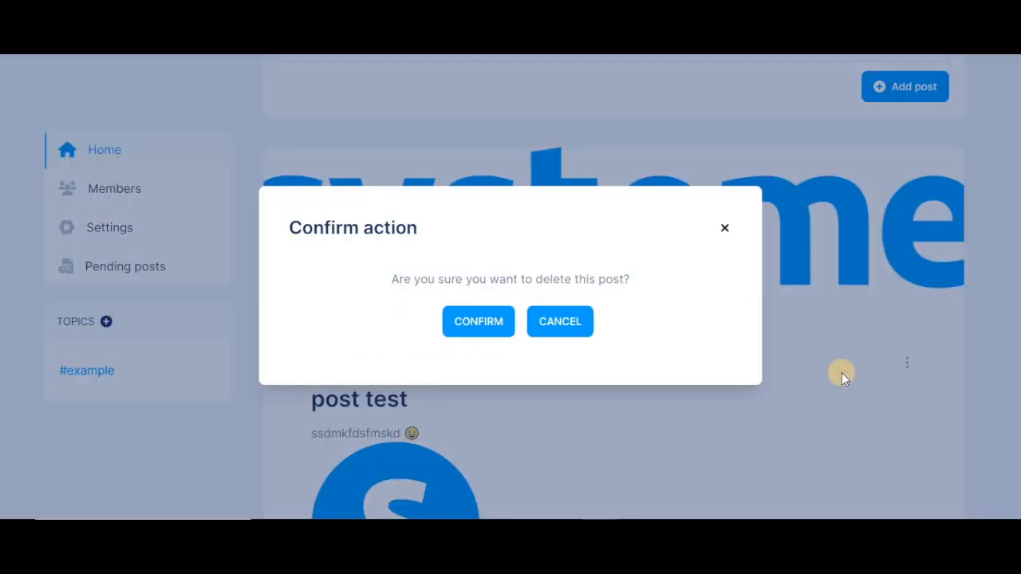
pyautogui.click(476, 323)
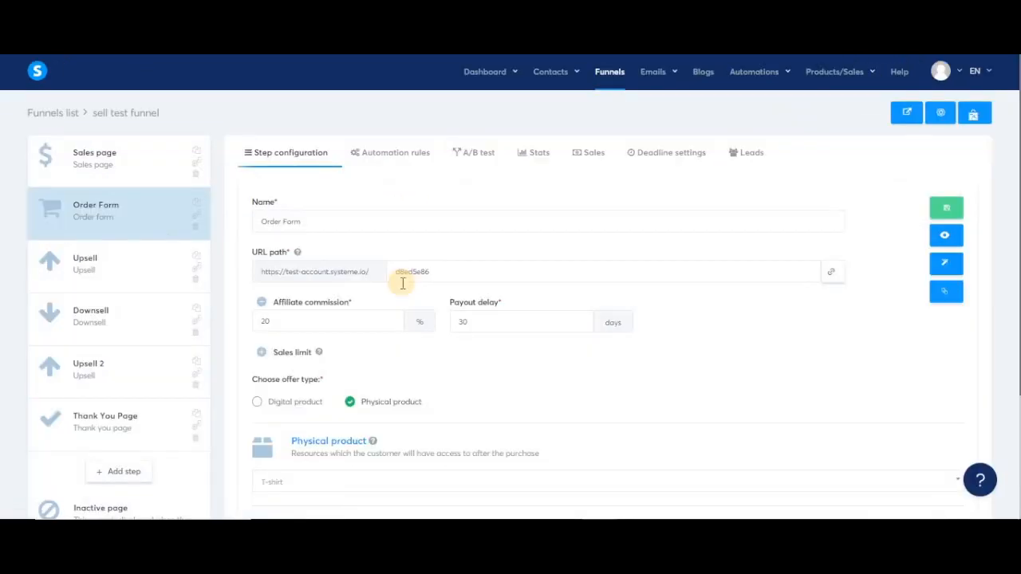
# Set the Order Form's offer type to Digital product and add a Community access resource
pyautogui.scroll(-2, 888, 312)
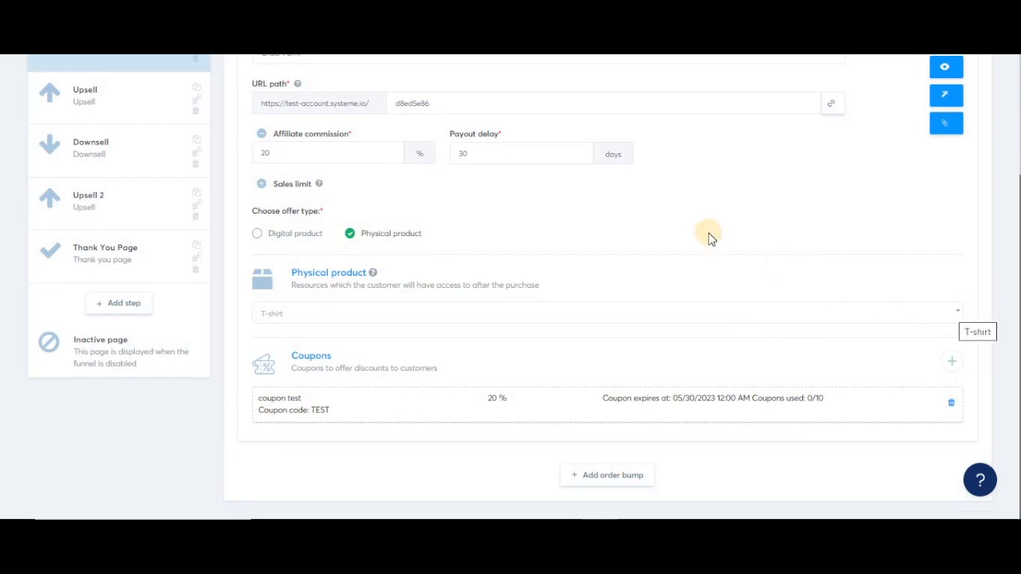
pyautogui.click(272, 232)
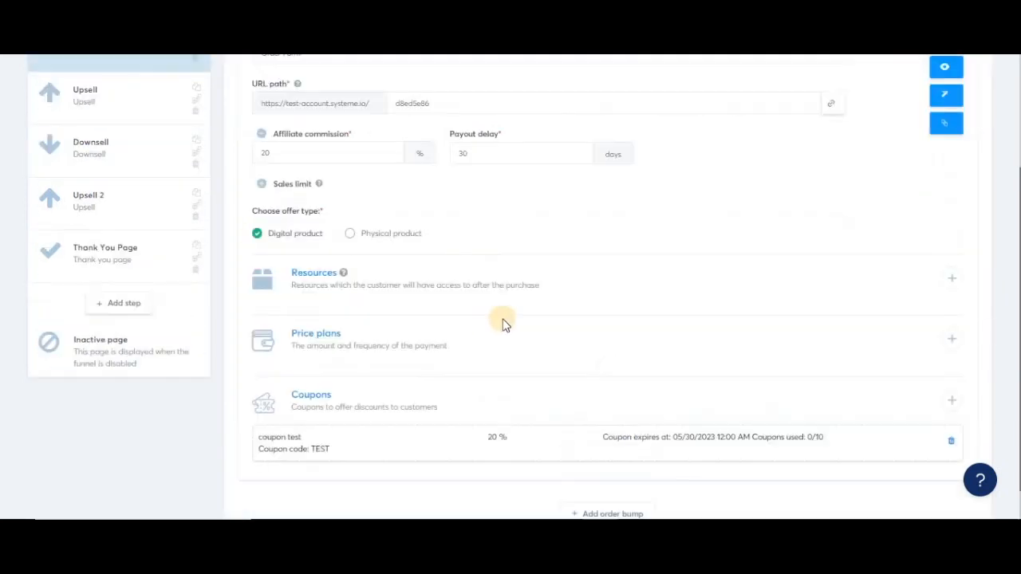
pyautogui.click(952, 279)
pyautogui.click(594, 335)
pyautogui.click(464, 454)
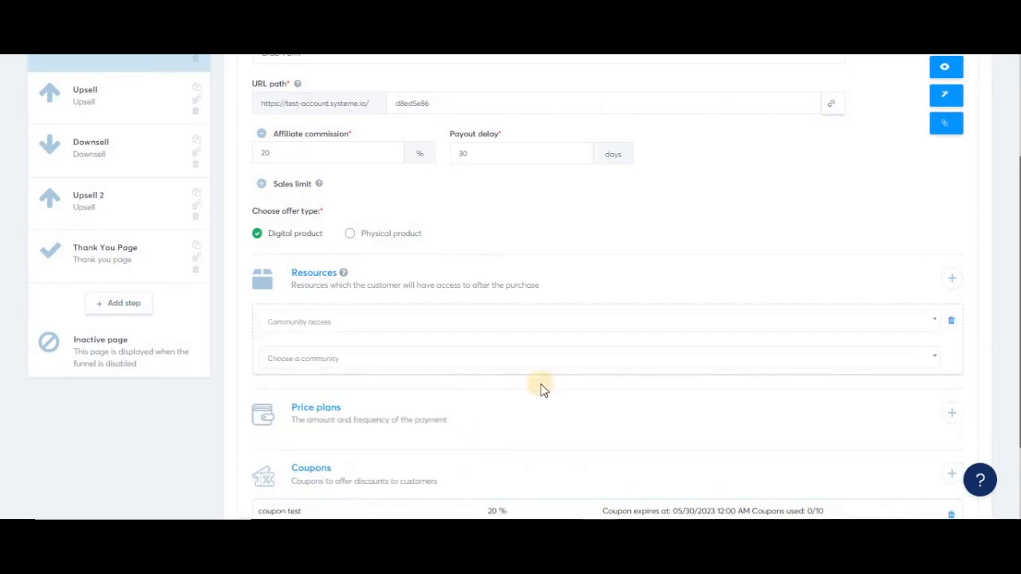
# Choose the example community for the Community access resource and save the funnel step
pyautogui.click(519, 363)
pyautogui.click(468, 395)
pyautogui.scroll(3, 861, 212)
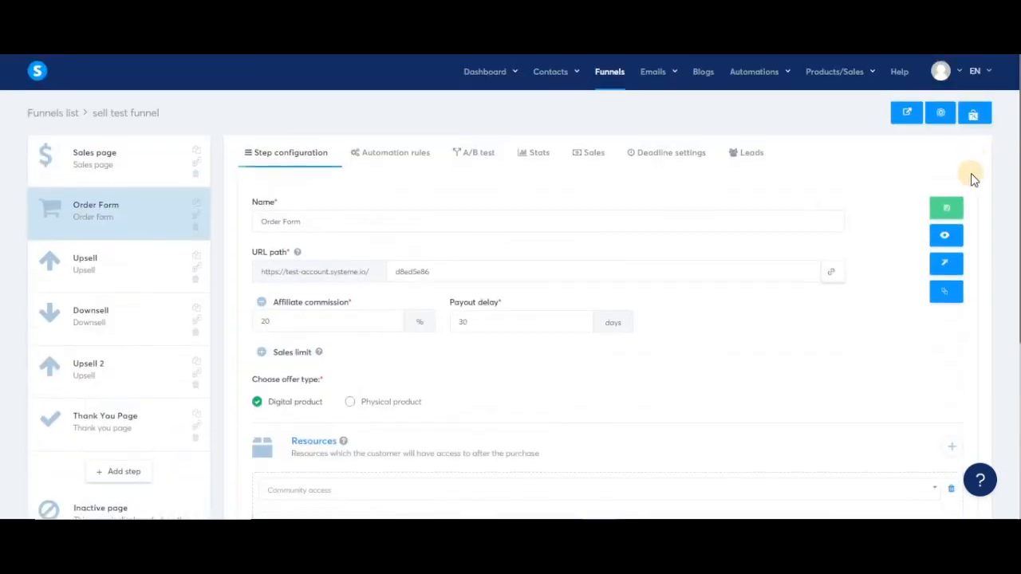
pyautogui.click(946, 209)
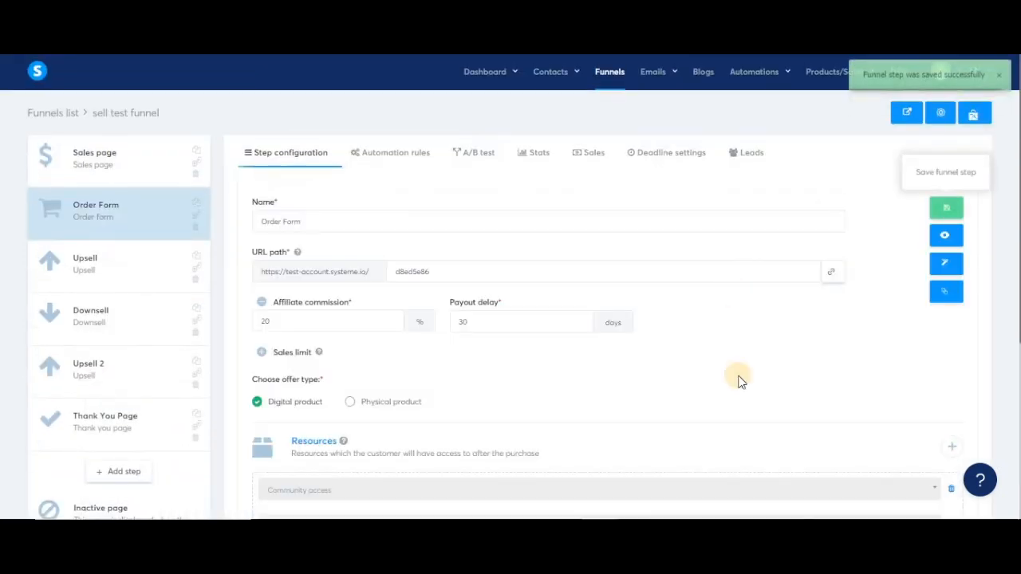
pyautogui.scroll(-3, 736, 376)
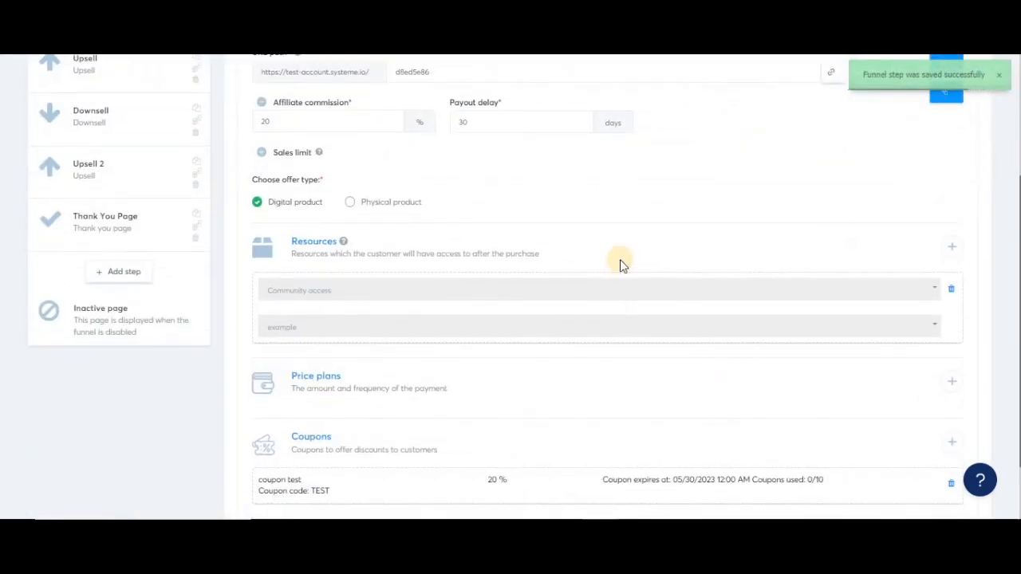
pyautogui.scroll(1, 619, 262)
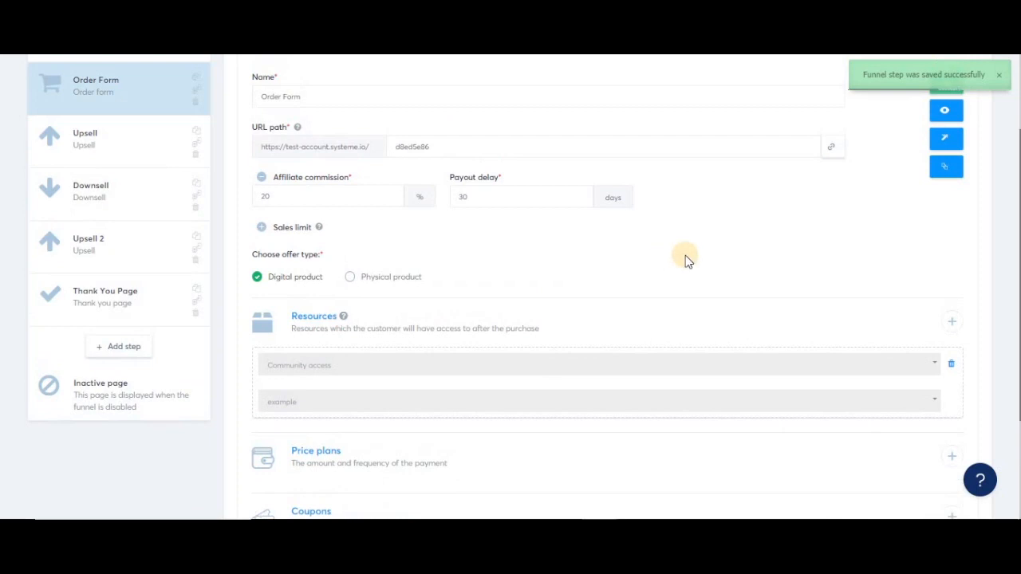